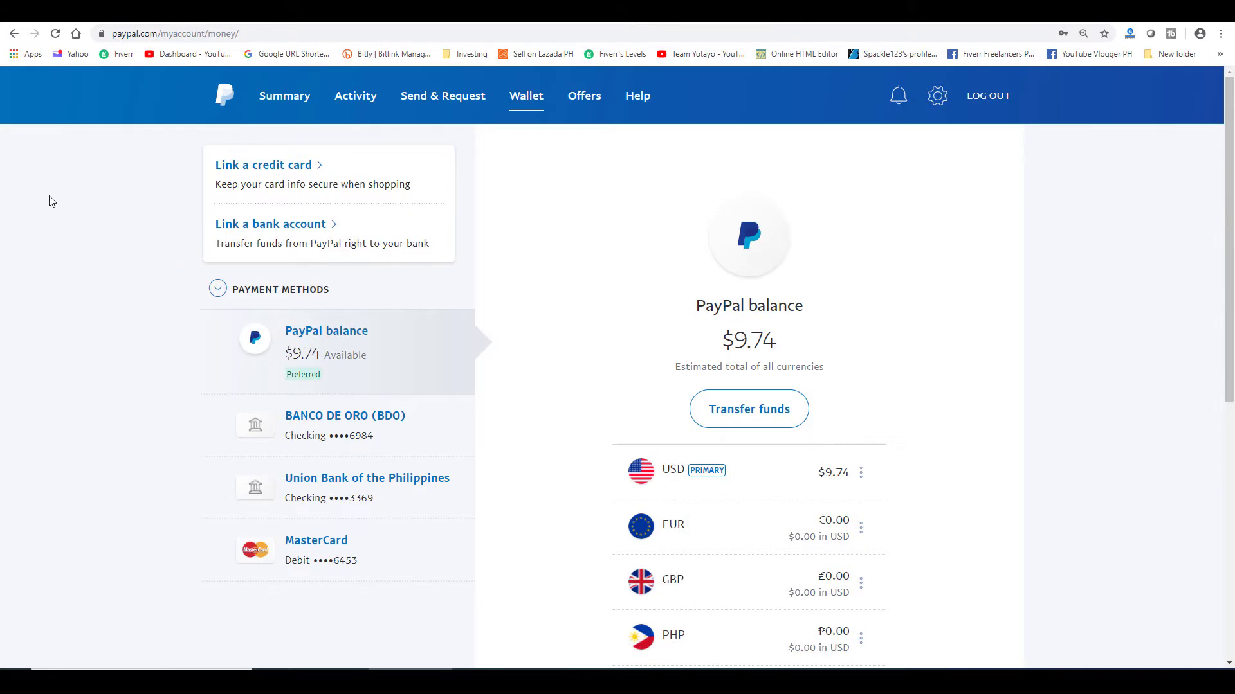
Reload the PayPal wallet page and look over the refreshed balance and linked payment methods.
right_click(49, 201)
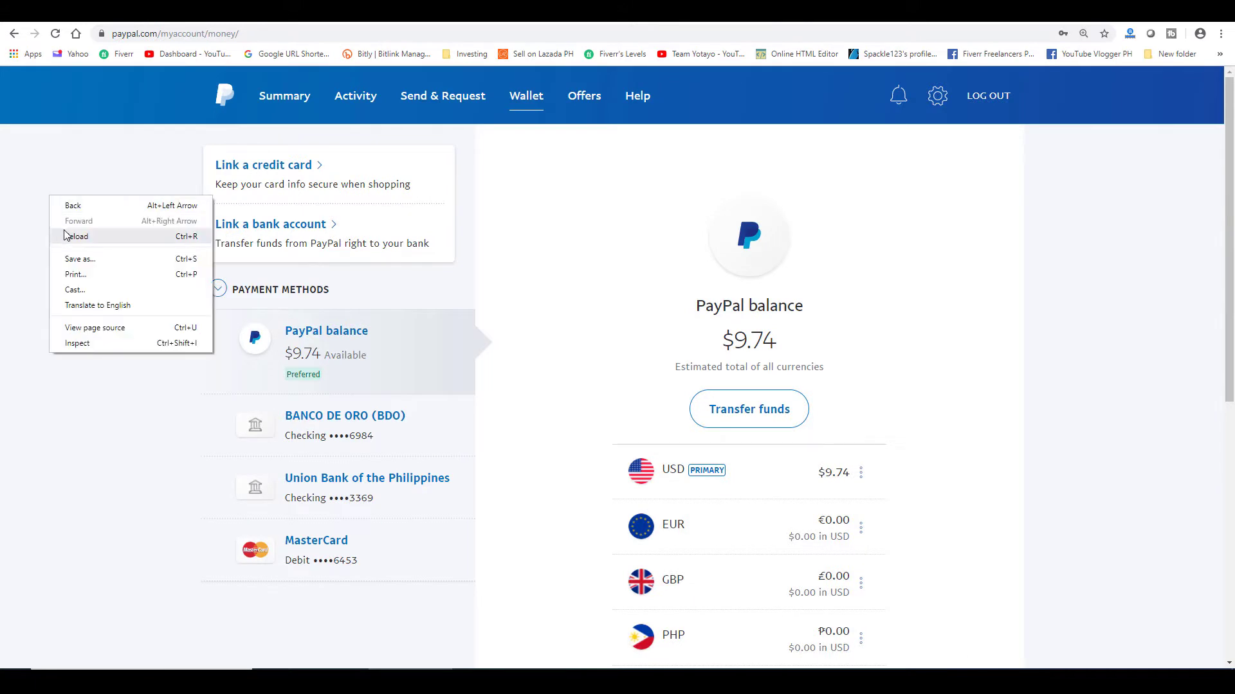
left_click(70, 236)
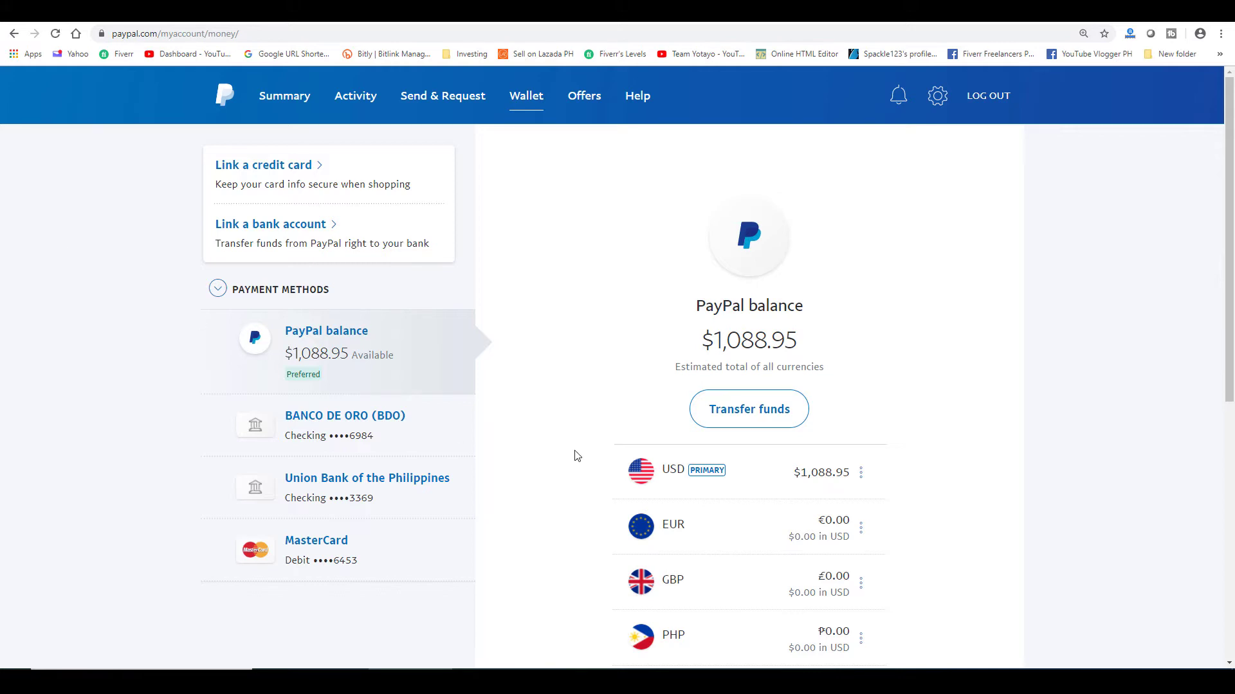
scroll(577, 456, "down", 1)
scroll(577, 456, "up", 1)
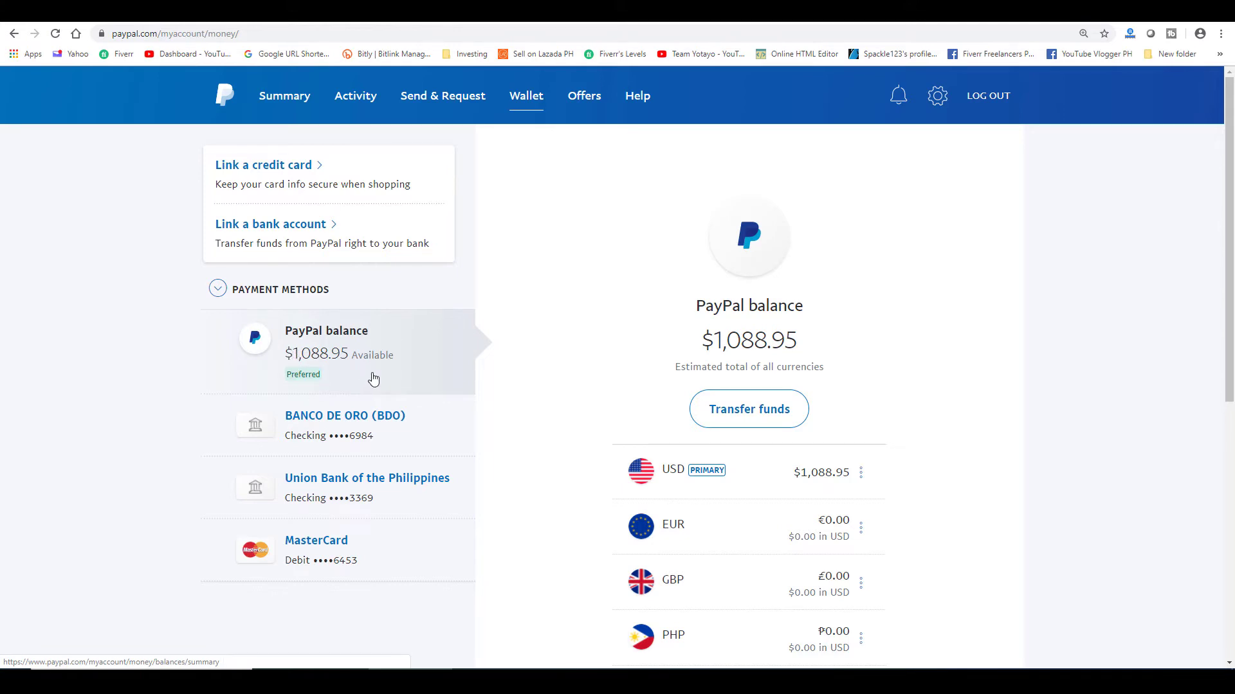
scroll(374, 373, "down", 1)
scroll(374, 371, "down", 3)
scroll(373, 367, "up", 3)
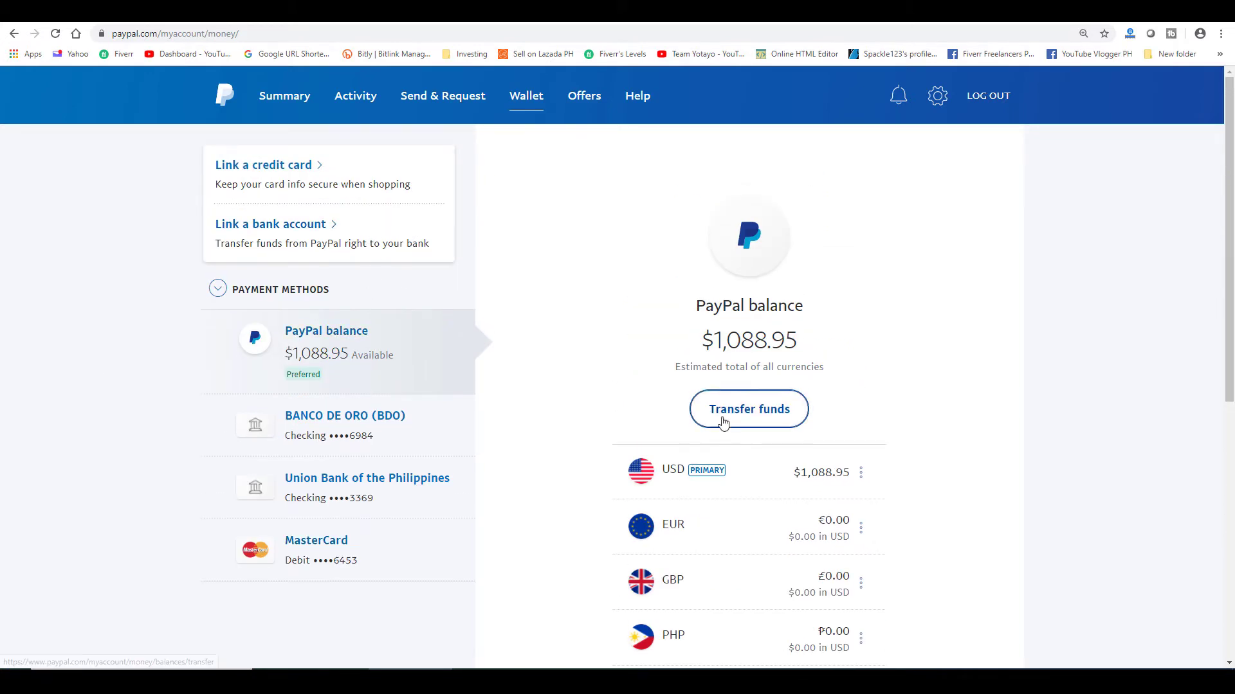
Start a funds transfer from the PayPal balance with the BANCO DE ORO (BDO) checking account as destination.
left_click(749, 409)
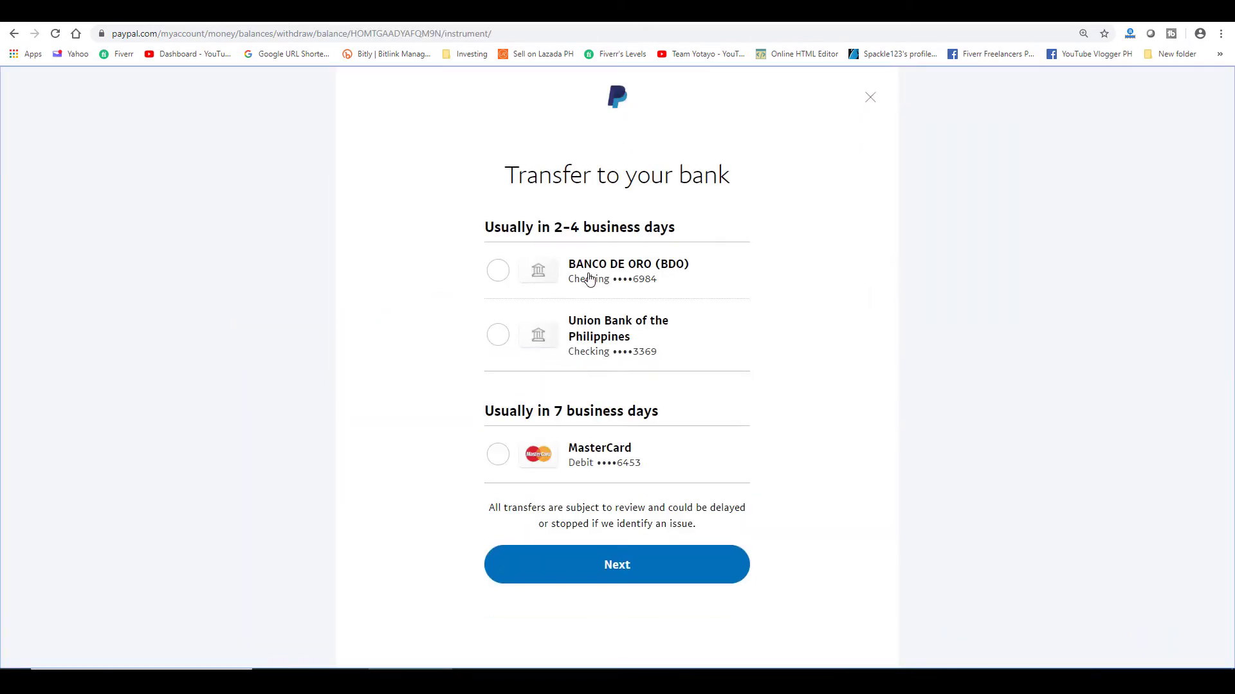
left_click(602, 268)
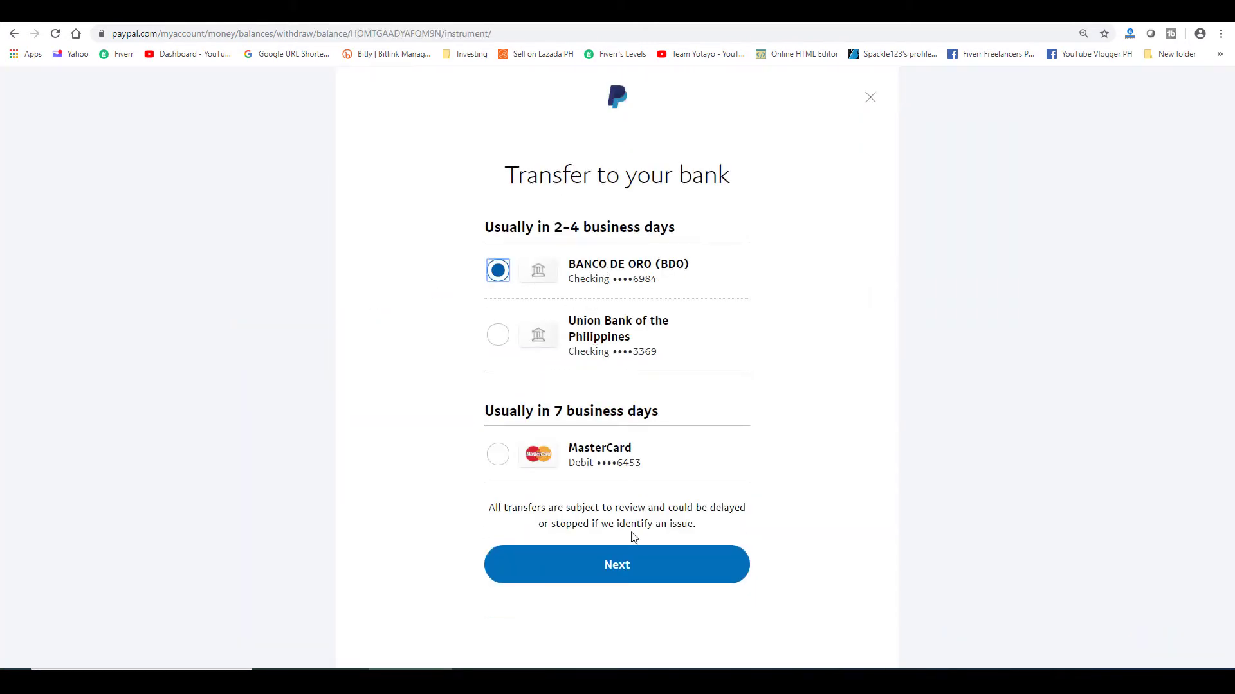
left_click(666, 569)
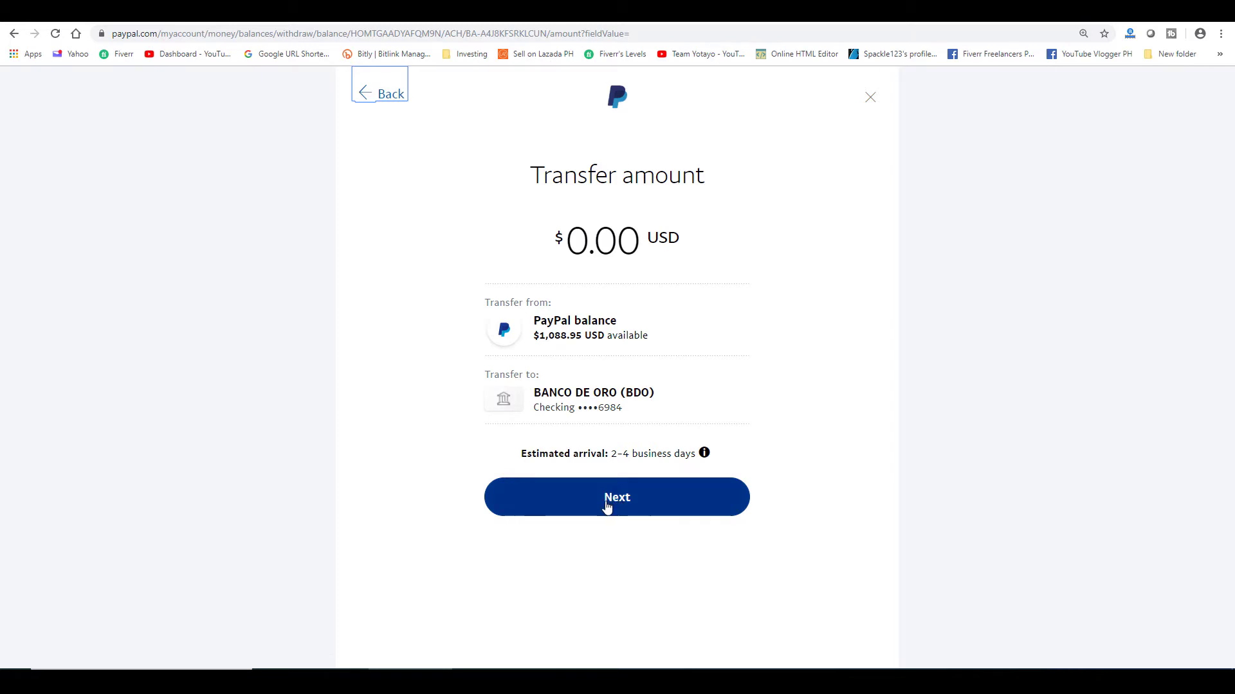
Set the transfer amount to 1,088.95 USD and proceed to the transfer review.
left_click(611, 242)
type("1,088.")
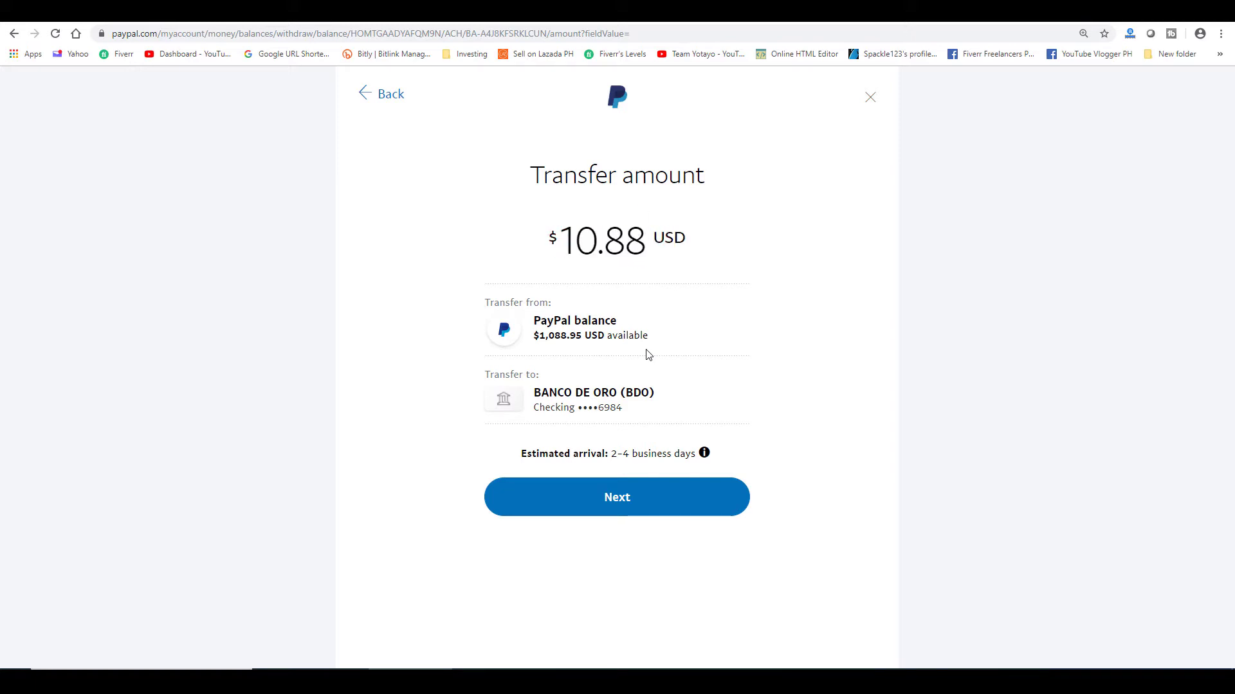
type("95")
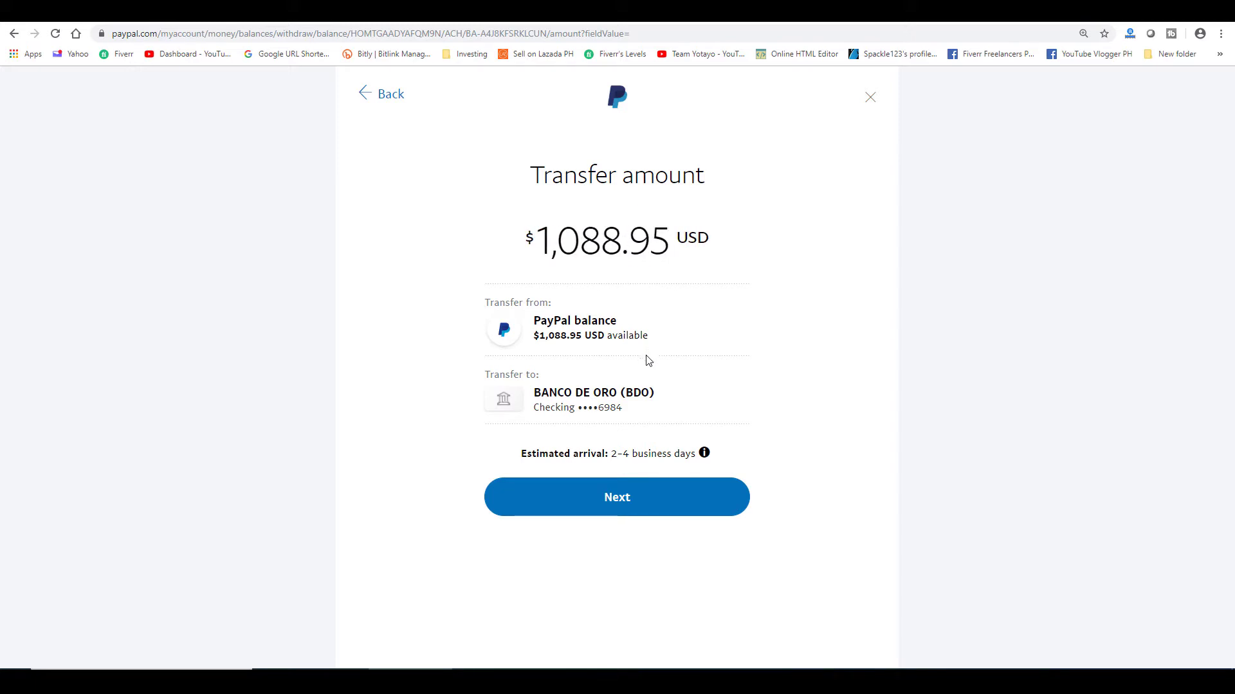
left_click(643, 495)
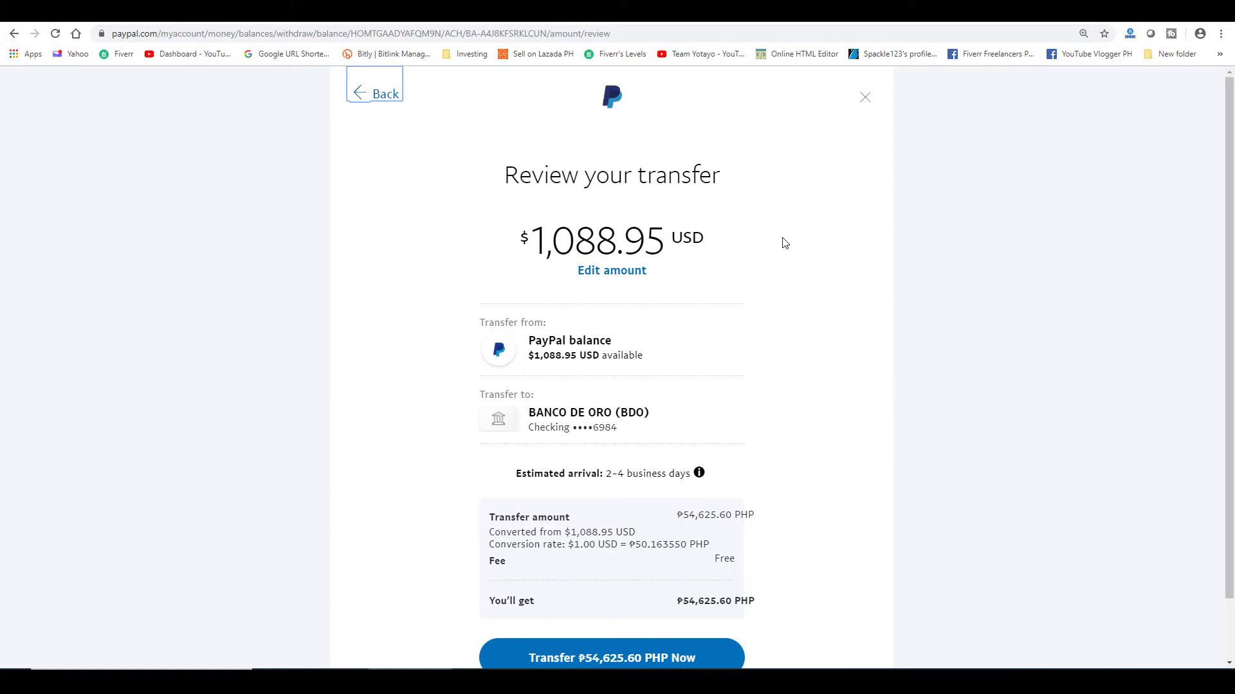
Check the conversion rate and peso amount of the transfer, submit it and close the confirmation page.
scroll(809, 411, "down", 1)
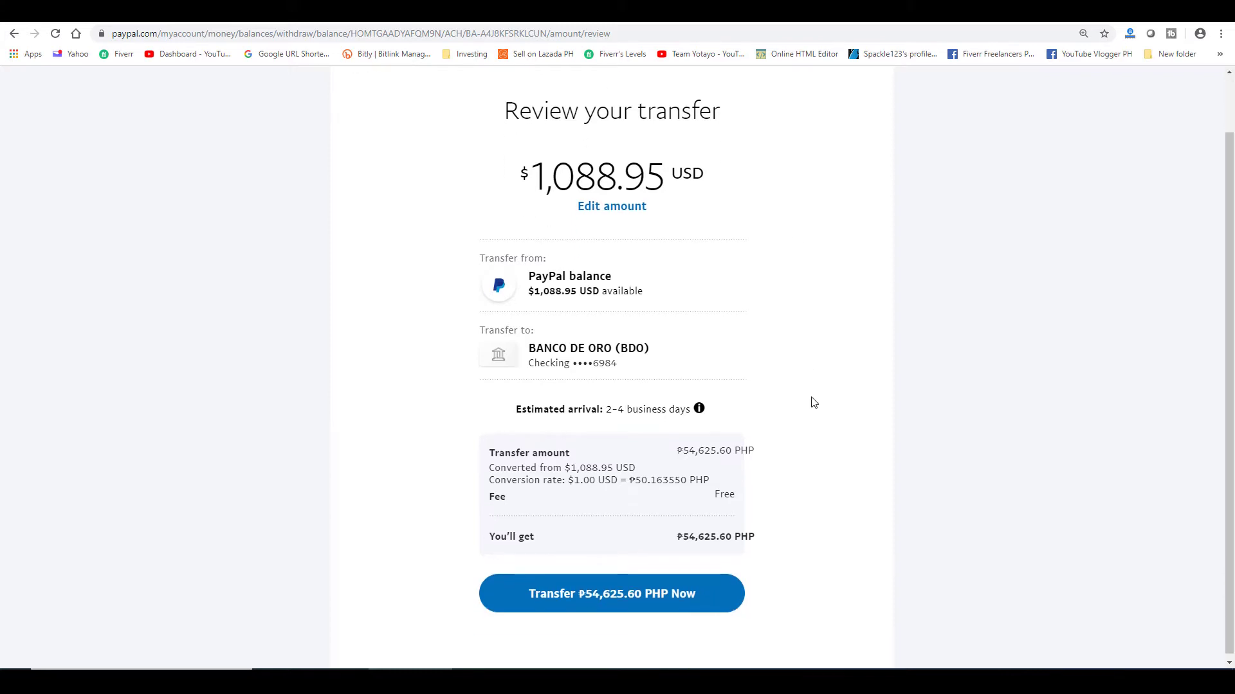
left_click_drag(634, 477, 662, 477)
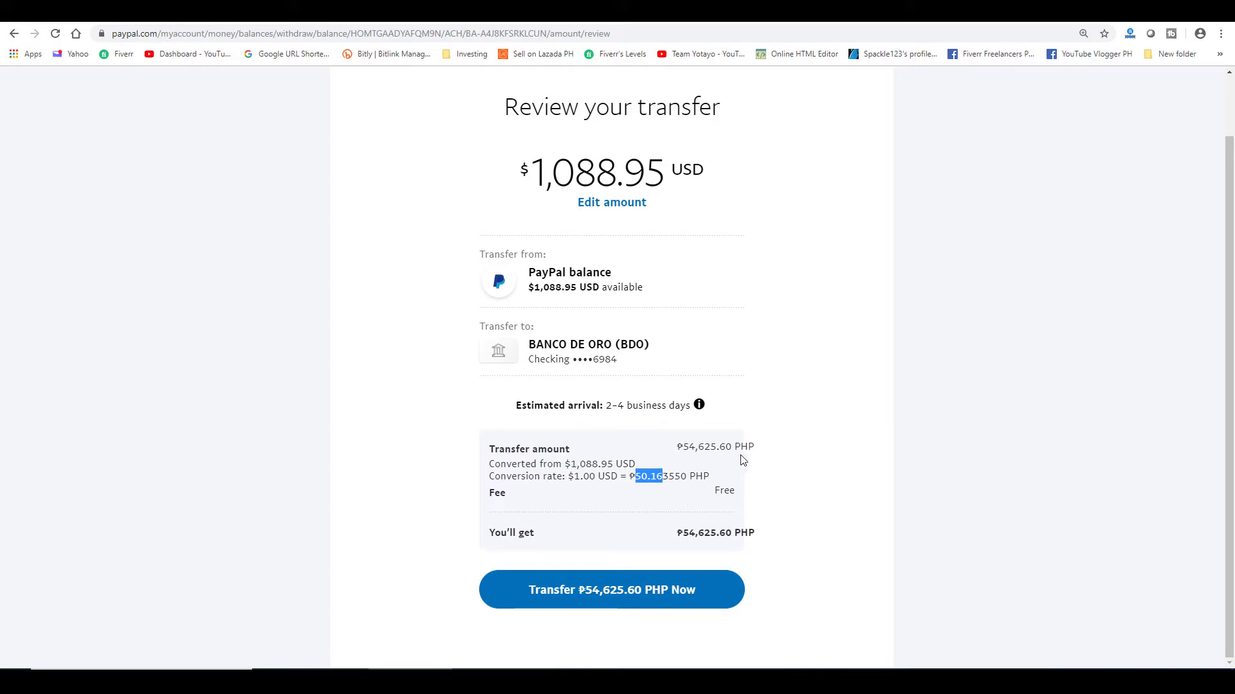
left_click_drag(680, 447, 686, 446)
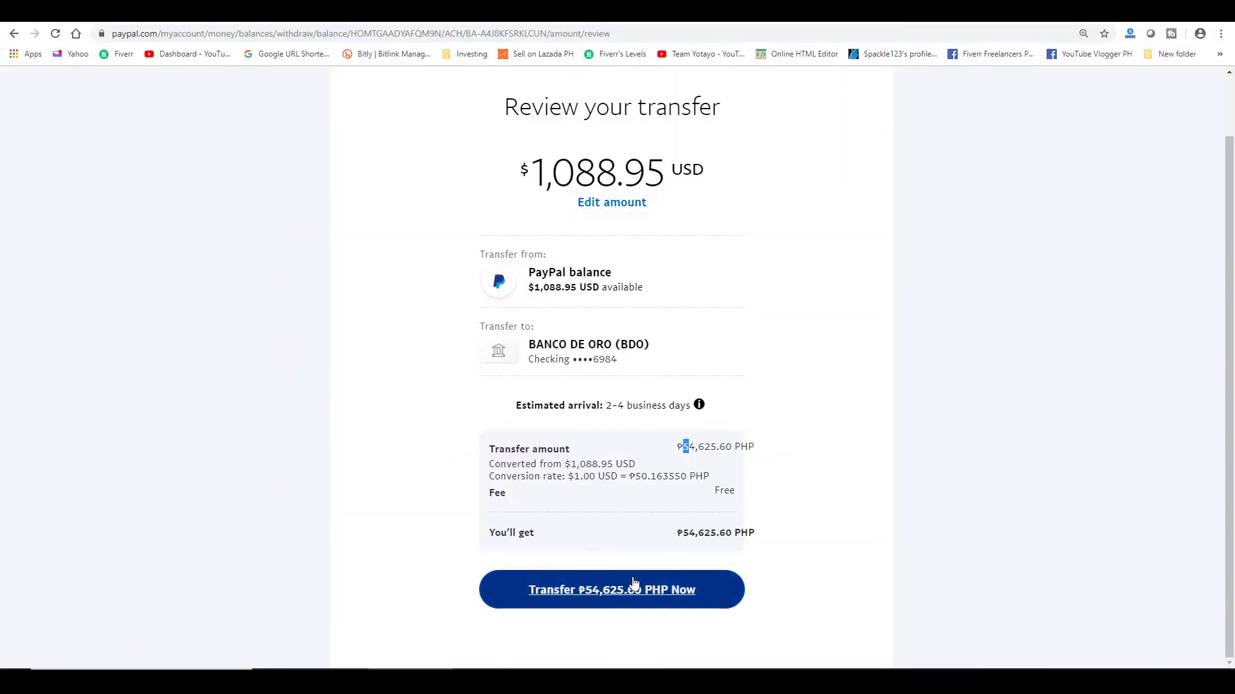
left_click(633, 585)
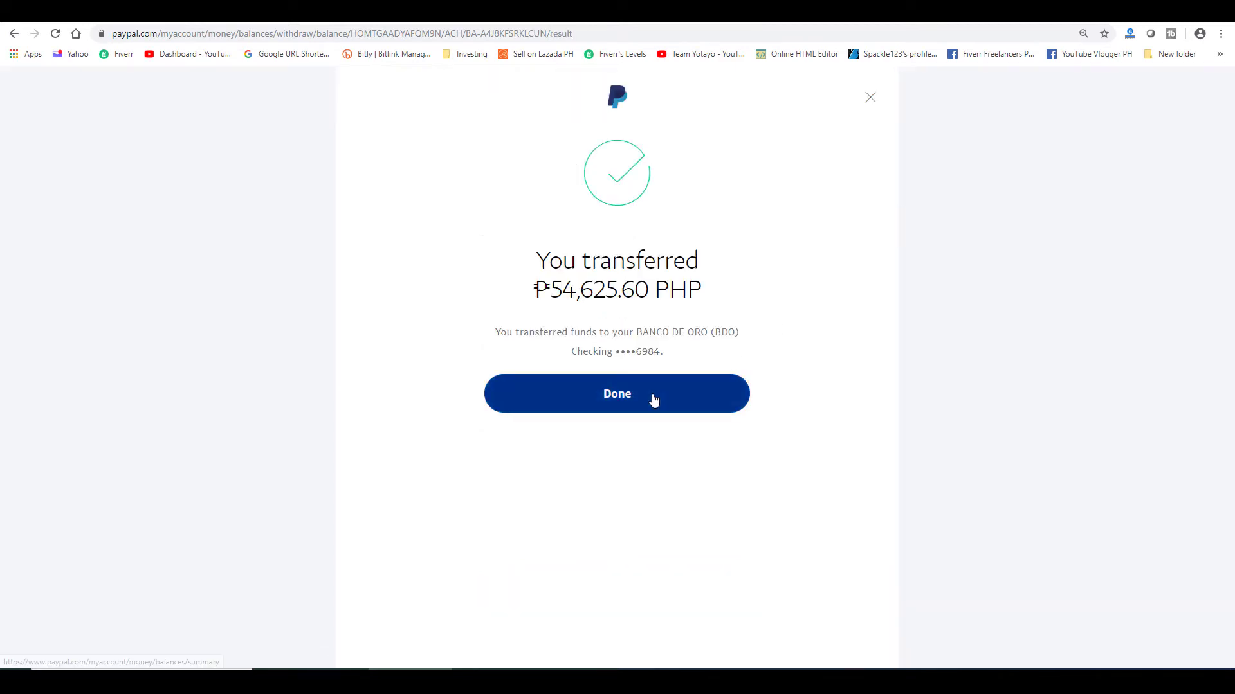
left_click(653, 399)
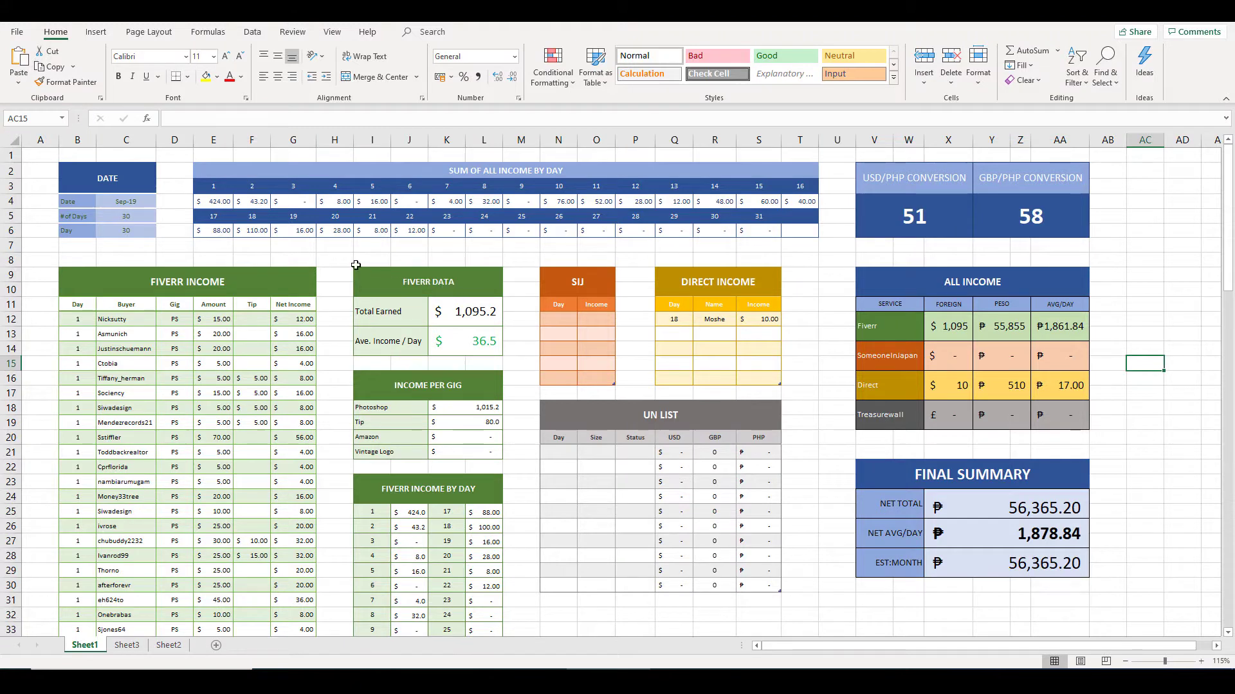
Switch to the September 2019 income workbook in Excel and examine individual days in the Sum of All Income by Day table.
scroll(354, 265, "down", 1)
scroll(354, 265, "up", 1)
scroll(331, 259, "down", 1)
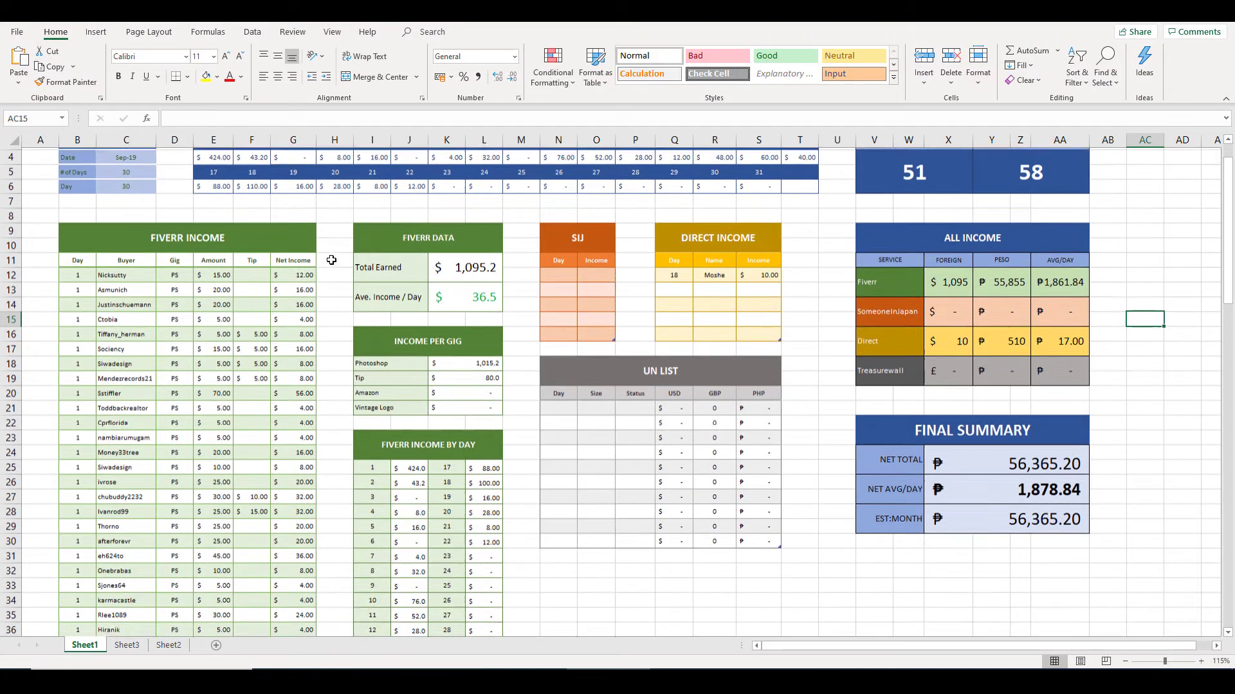
scroll(330, 251, "up", 1)
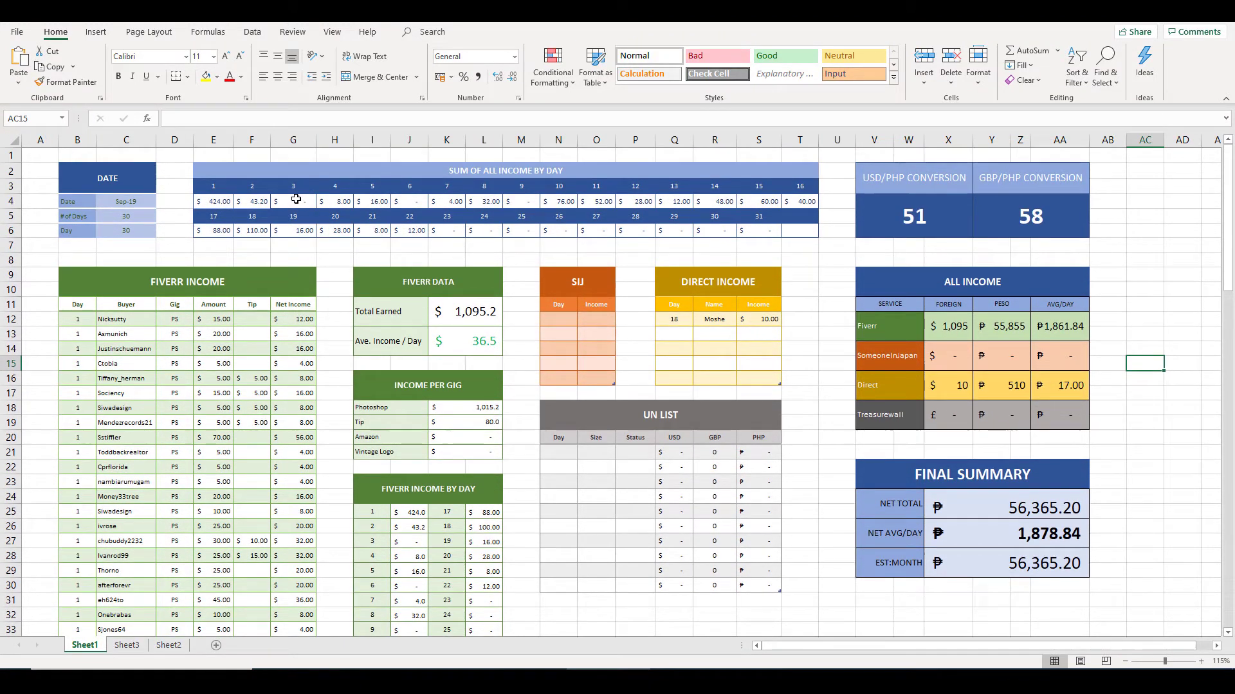
left_click(296, 200)
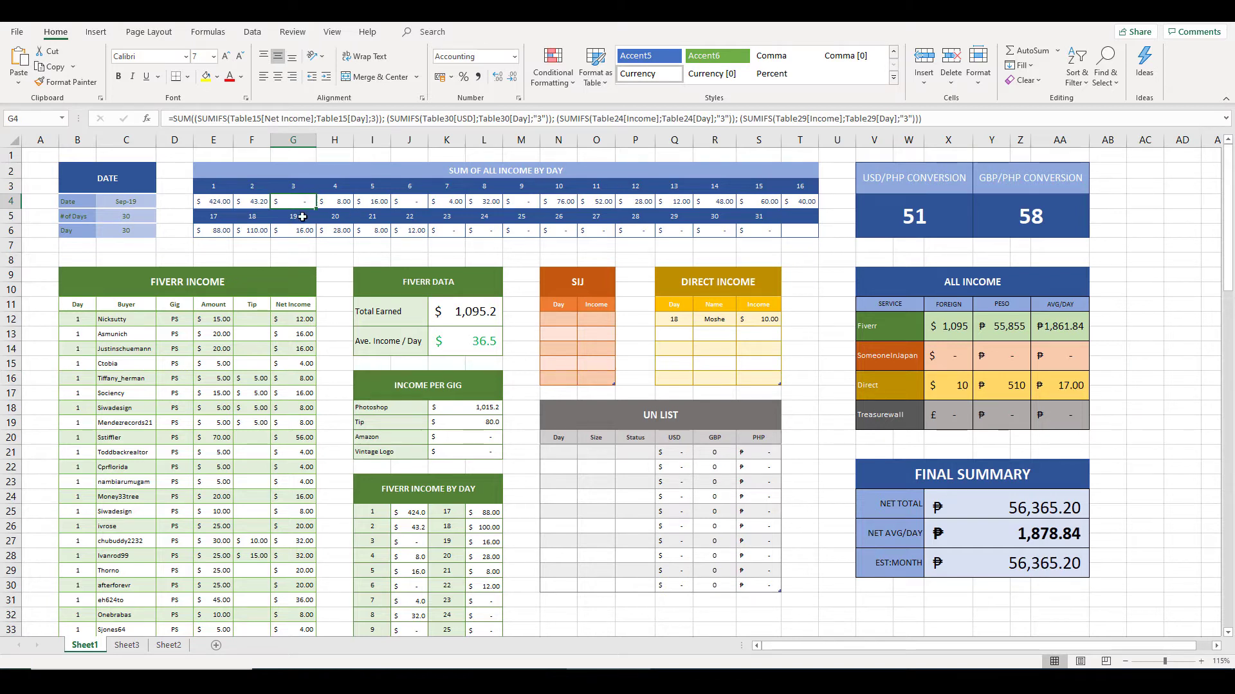
left_click(409, 203)
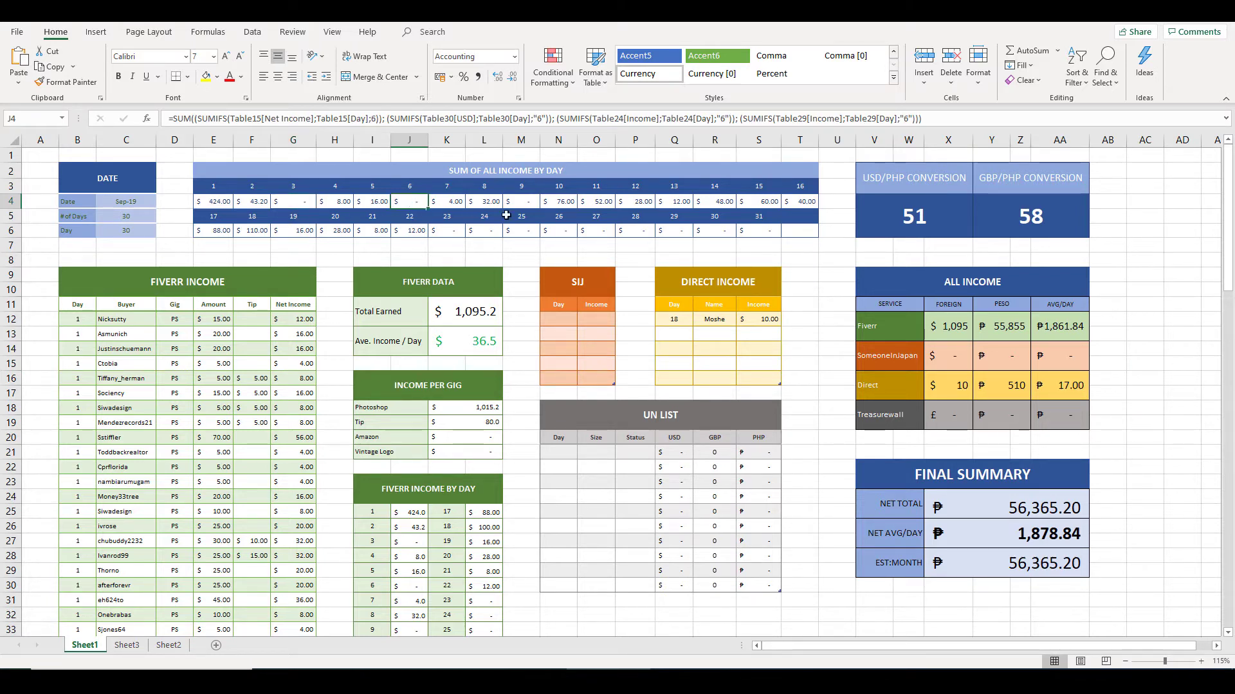
left_click(526, 202)
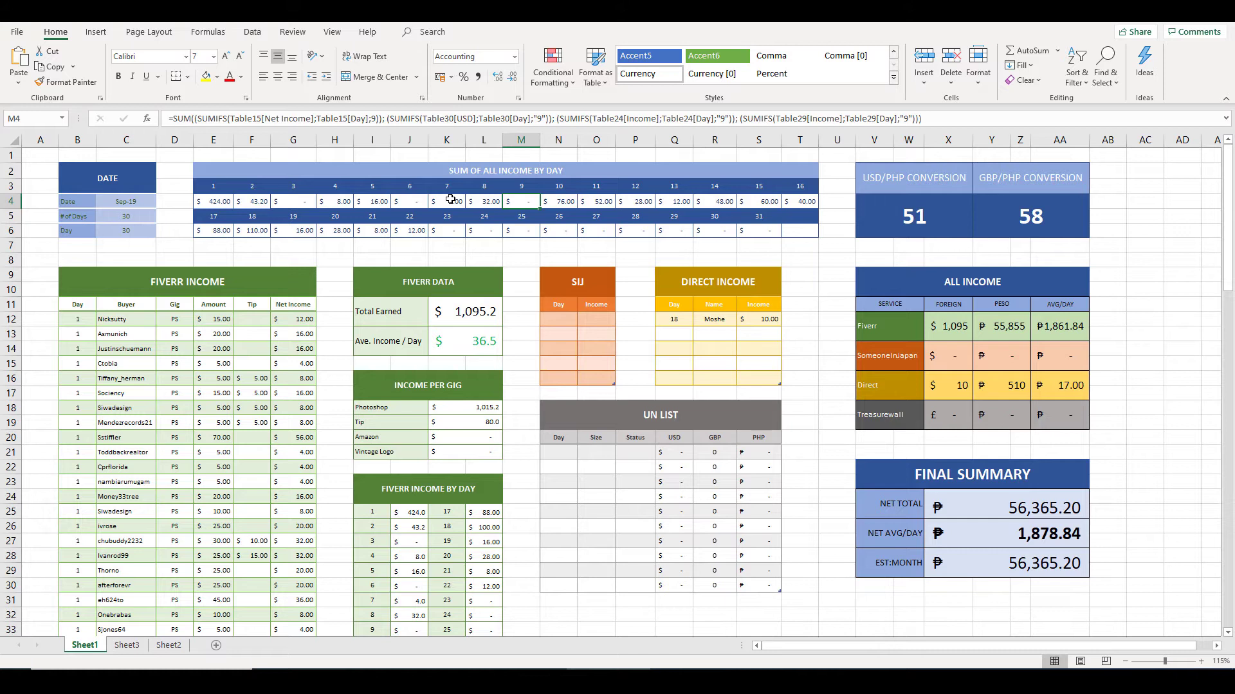
left_click(220, 229)
left_click(263, 229)
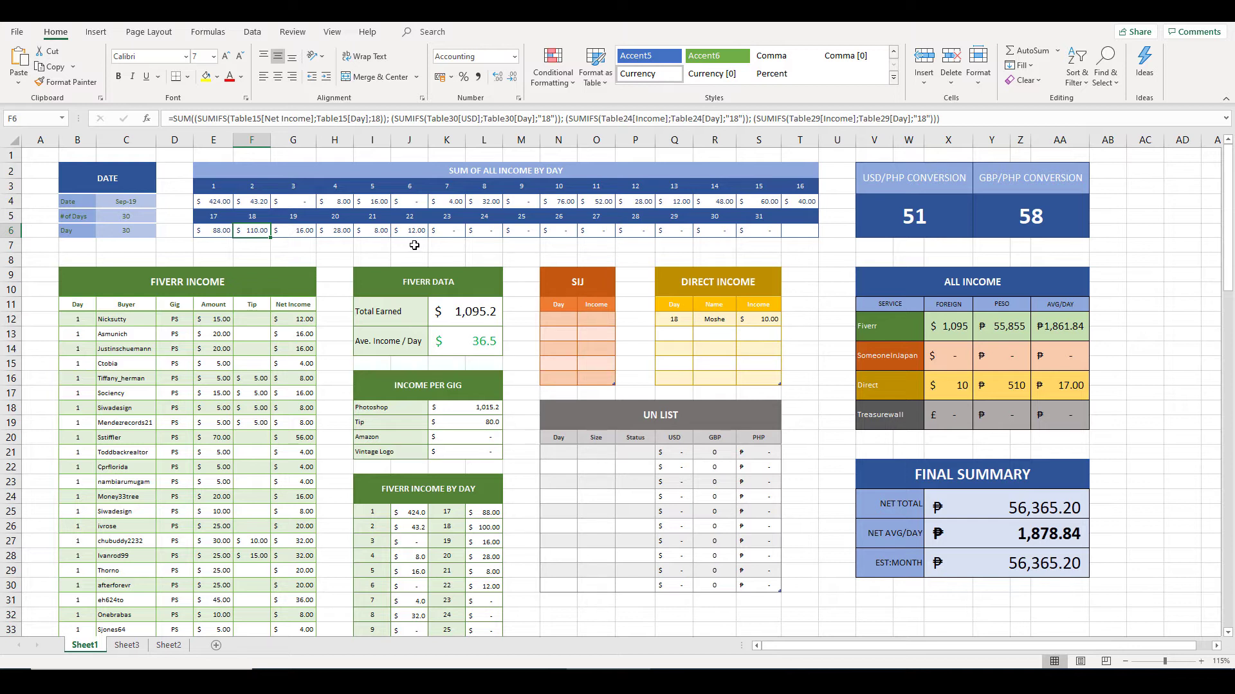
left_click(448, 202)
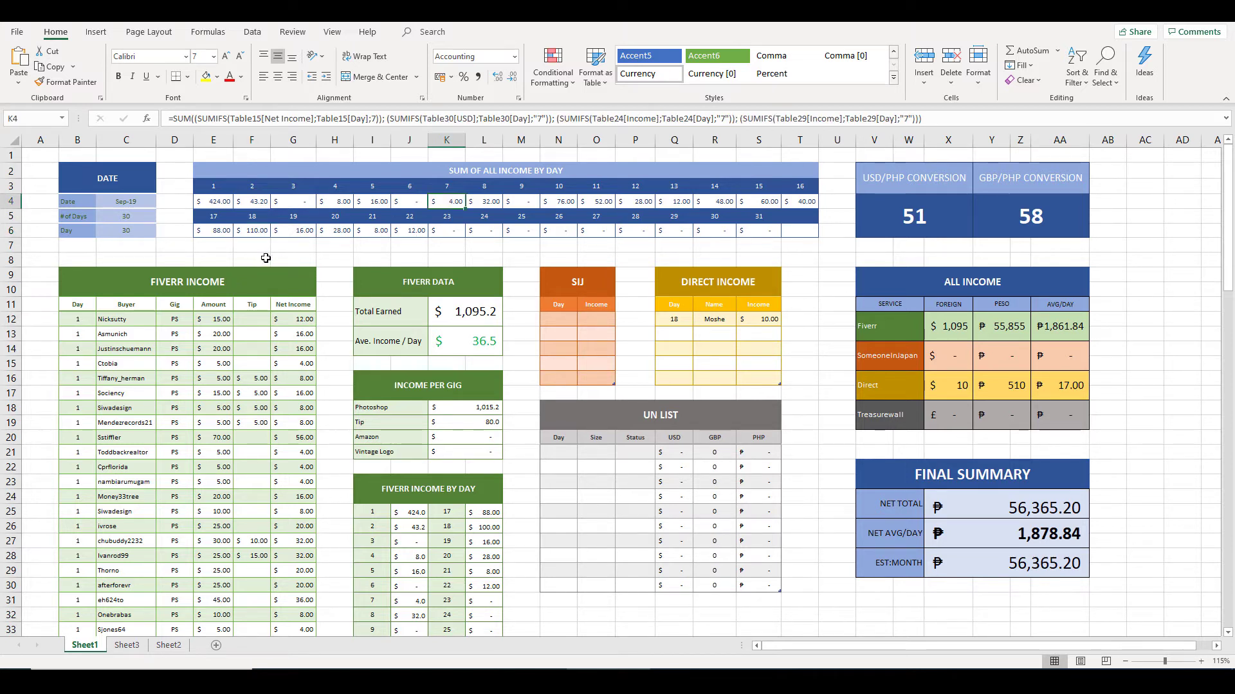
left_click(361, 228)
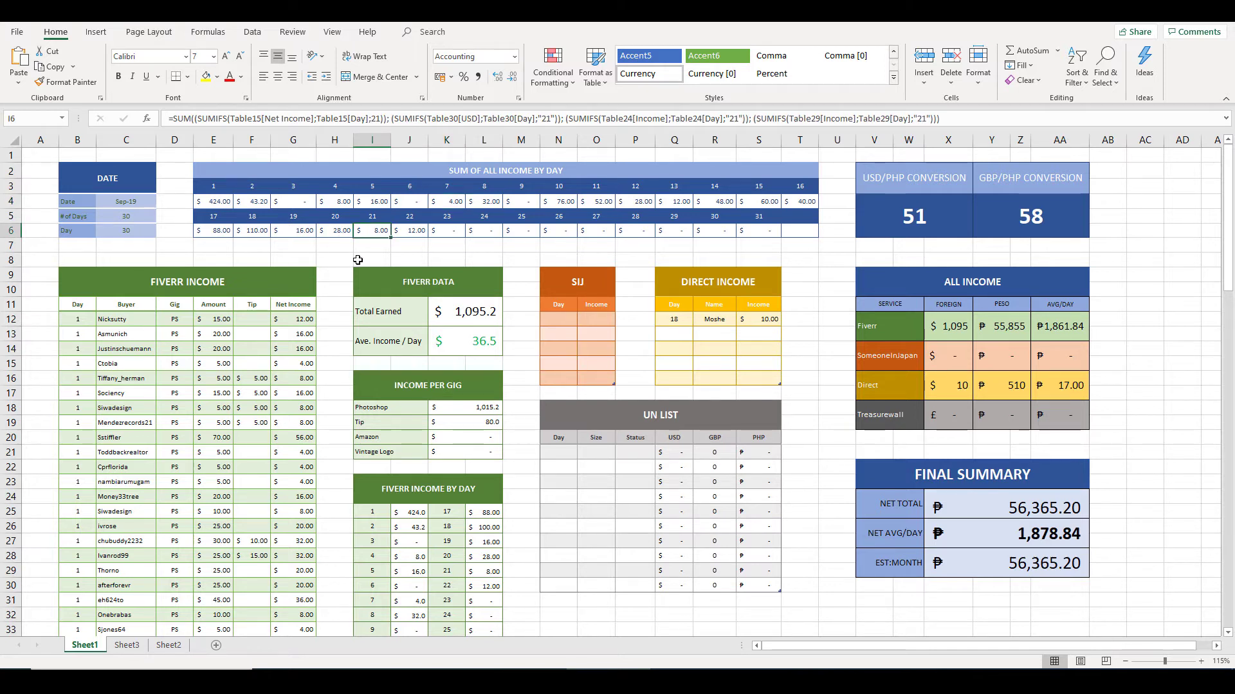
Examine the tip income, the day 18 direct income entry and Fiverr's average per day in the September 2019 sheet.
scroll(375, 260, "down", 2)
scroll(375, 260, "up", 1)
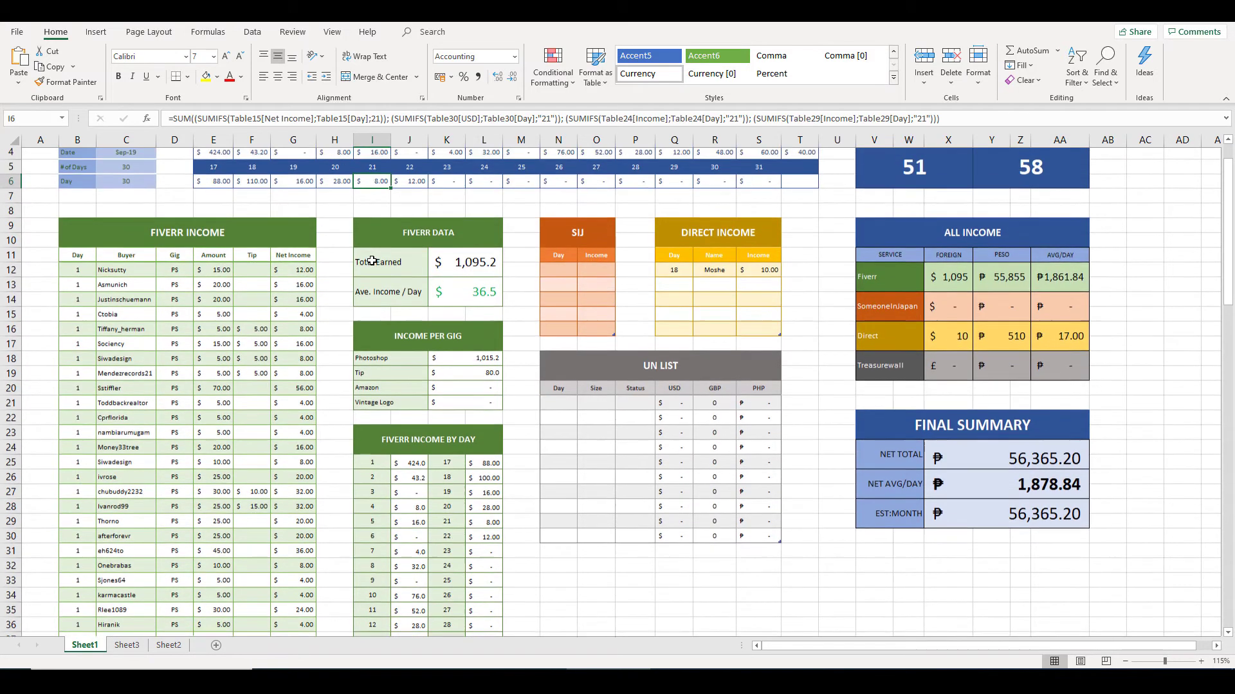
scroll(375, 260, "down", 1)
left_click(484, 332)
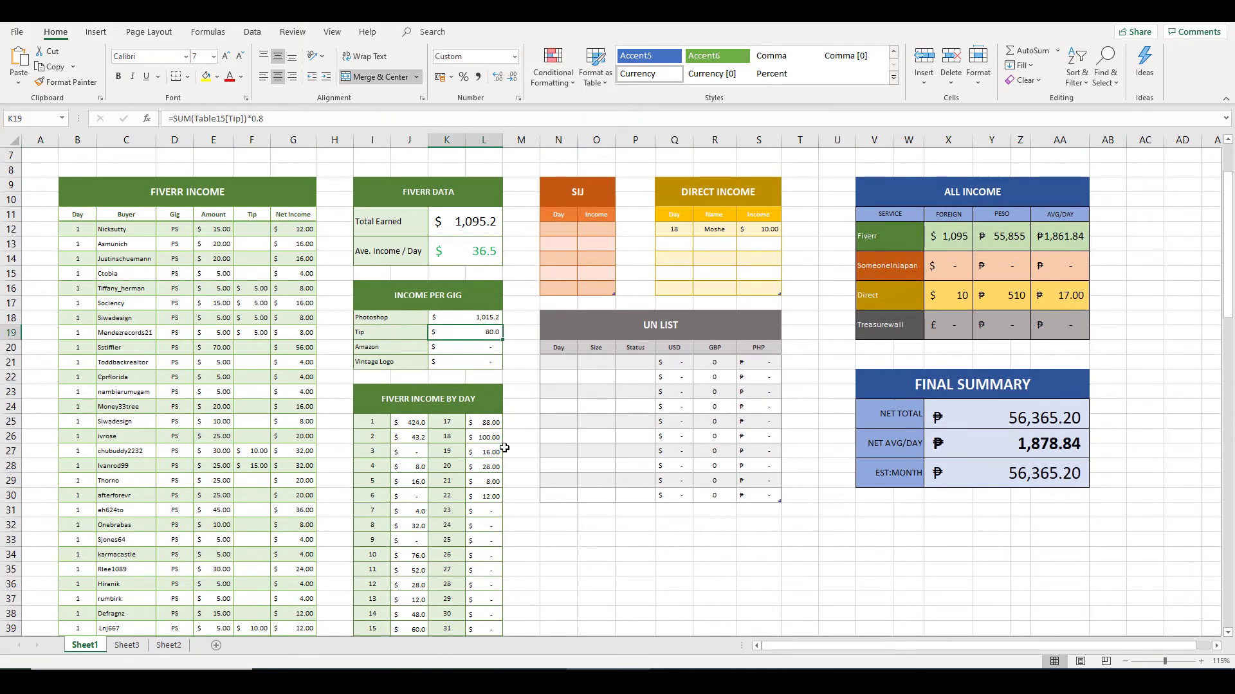
left_click_drag(672, 230, 775, 230)
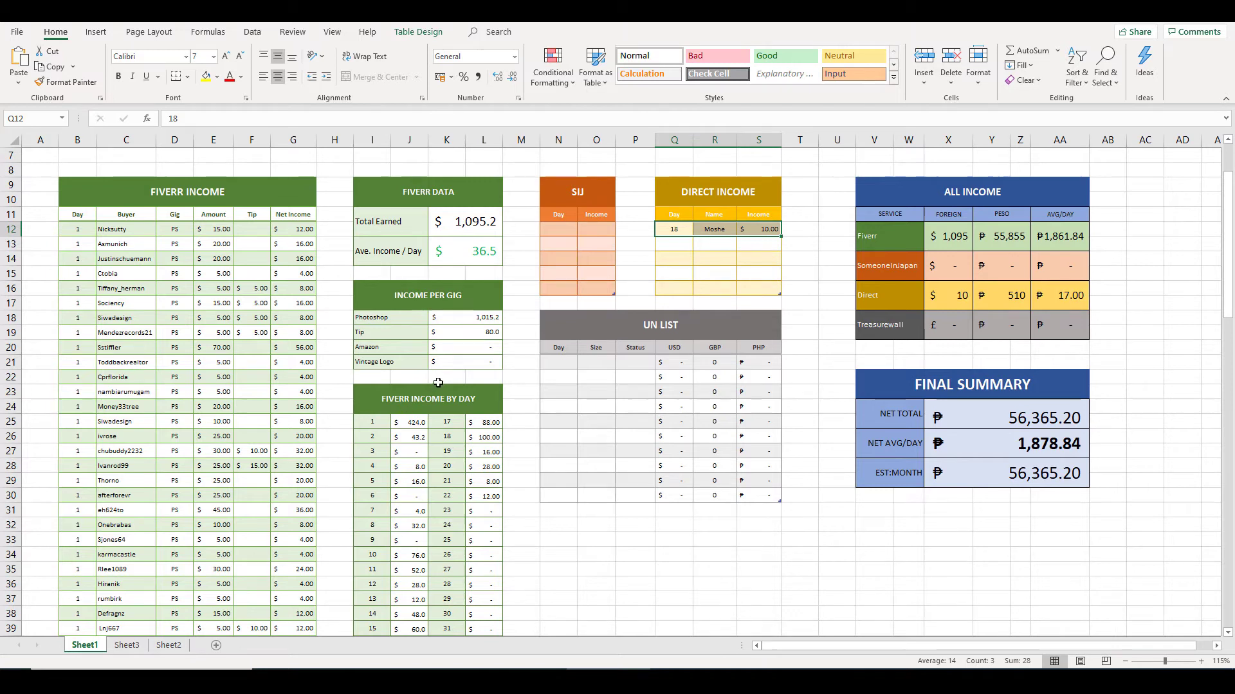
scroll(315, 286, "down", 2)
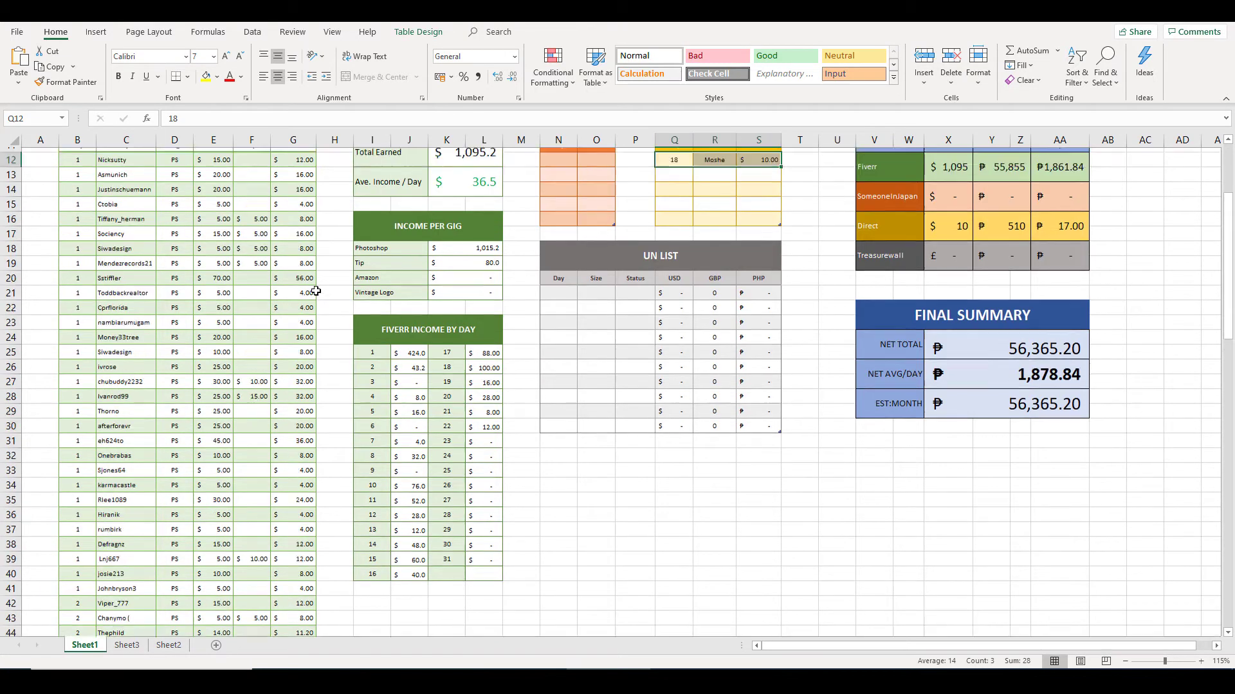
scroll(811, 312, "up", 3)
left_click(1074, 287)
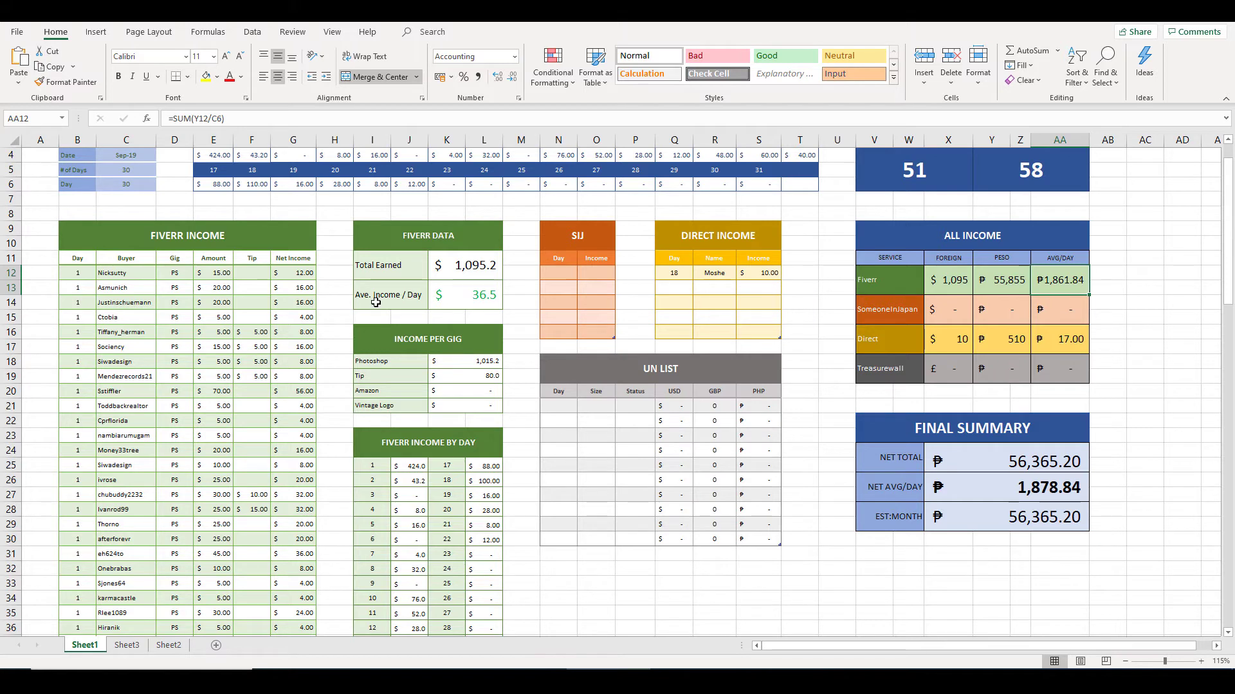
scroll(373, 302, "down", 5)
scroll(386, 302, "up", 6)
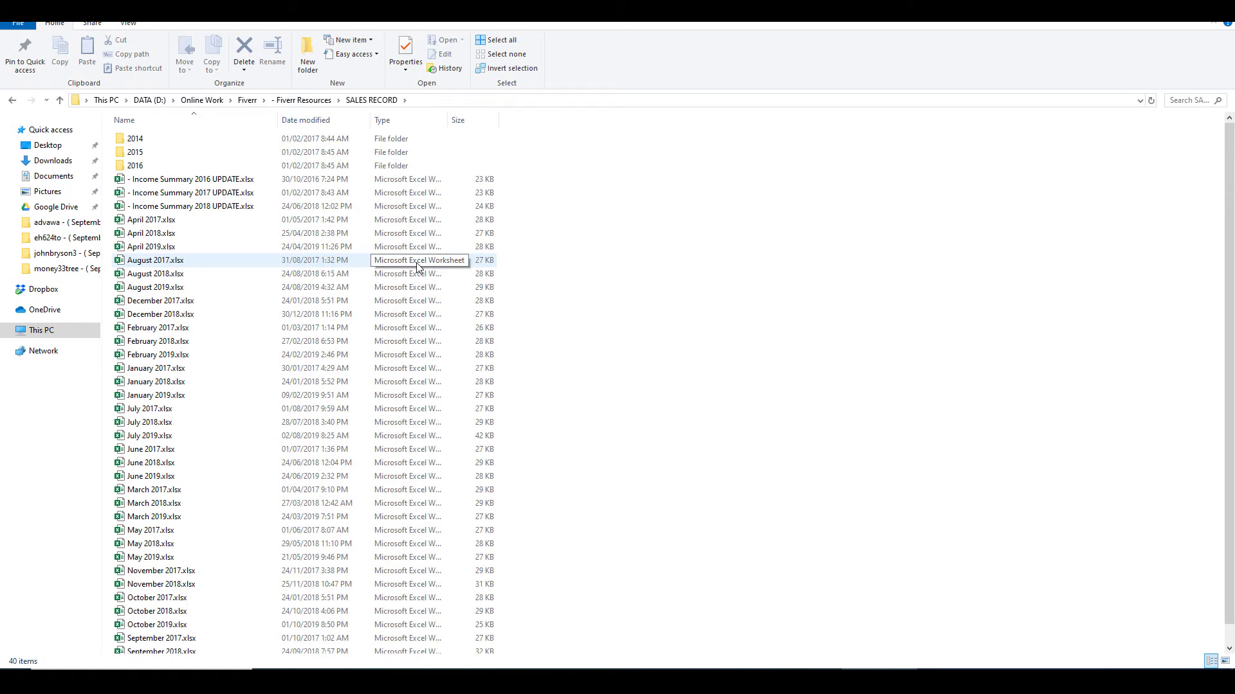
Open September 2018.xlsx from the SALES RECORD folder in File Explorer.
scroll(416, 266, "down", 1)
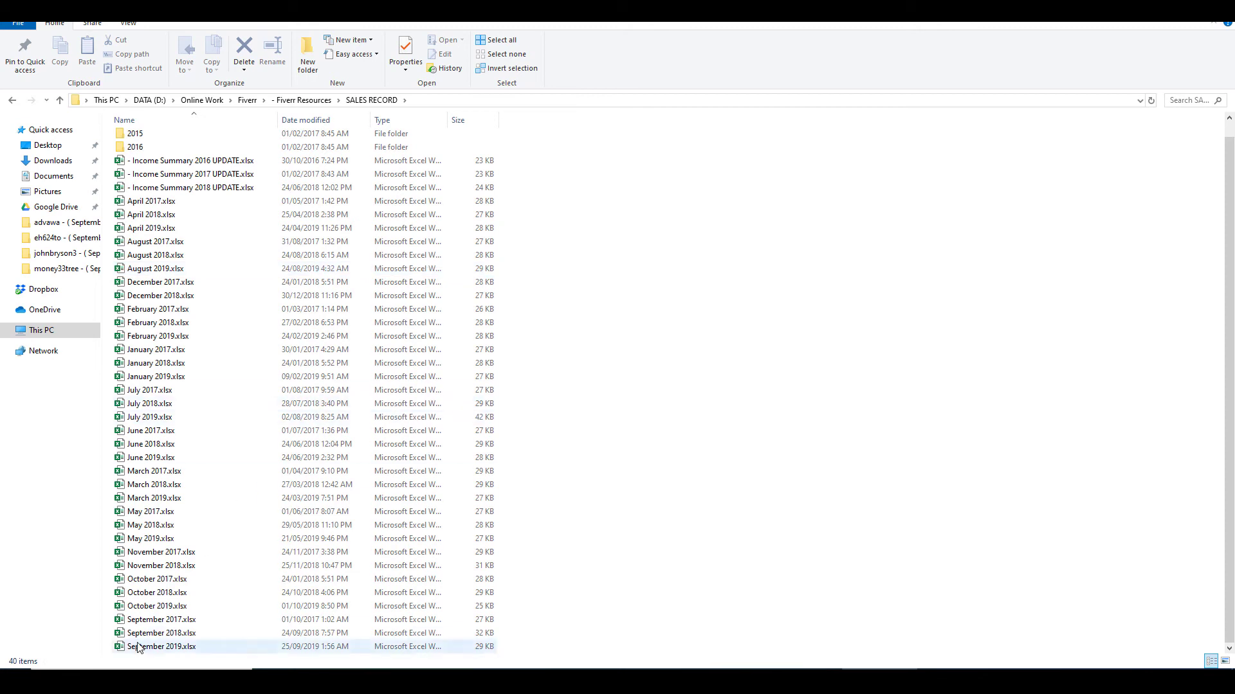
left_click(172, 638)
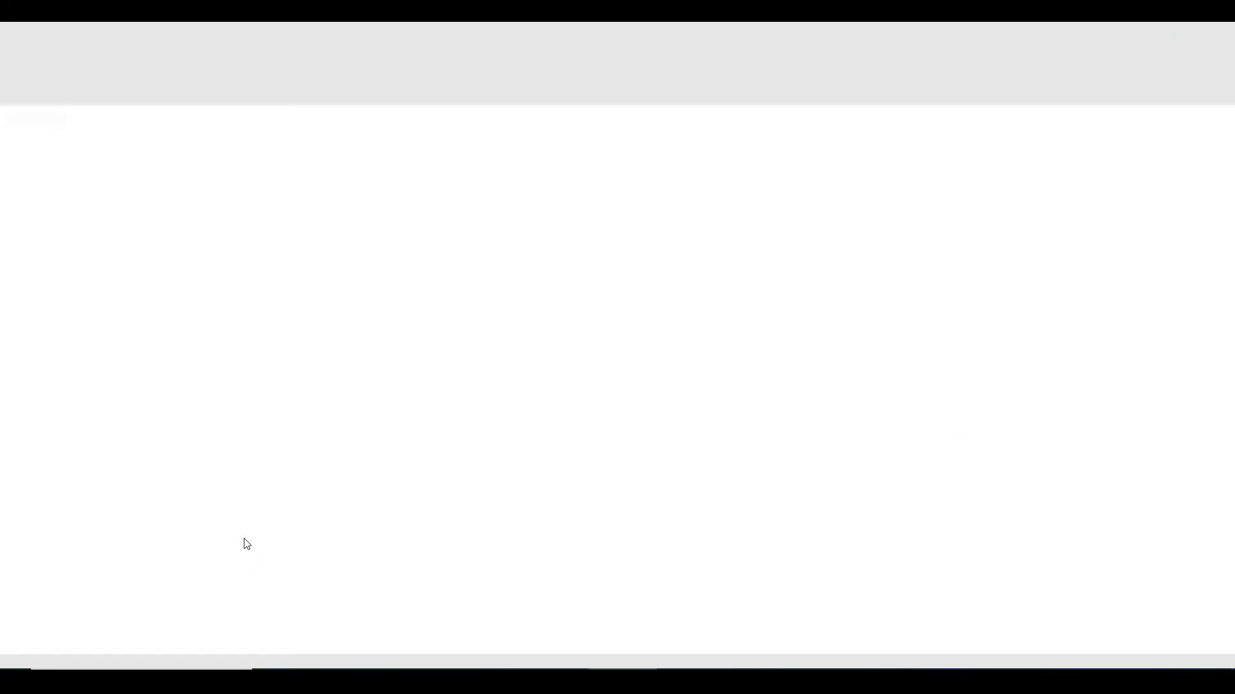
scroll(543, 493, "up", 6)
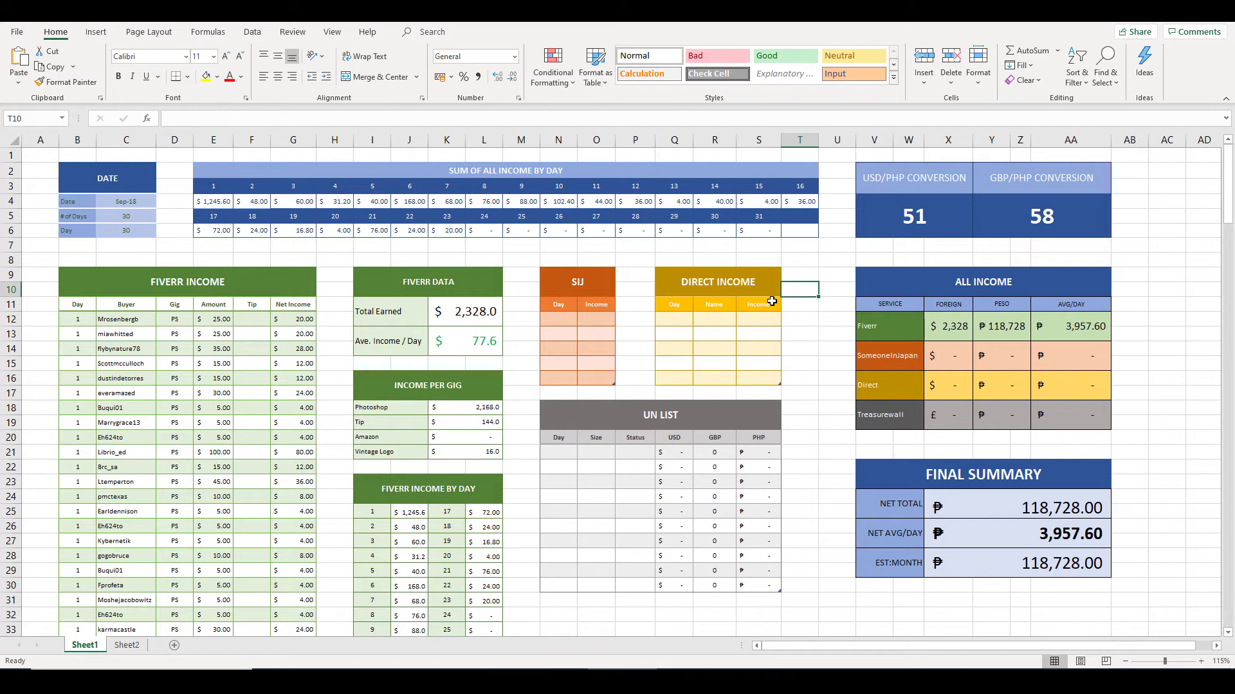
Examine the net total and income tables of the September 2018 workbook, and close it to return to the September 2019 workbook.
scroll(811, 318, "down", 1)
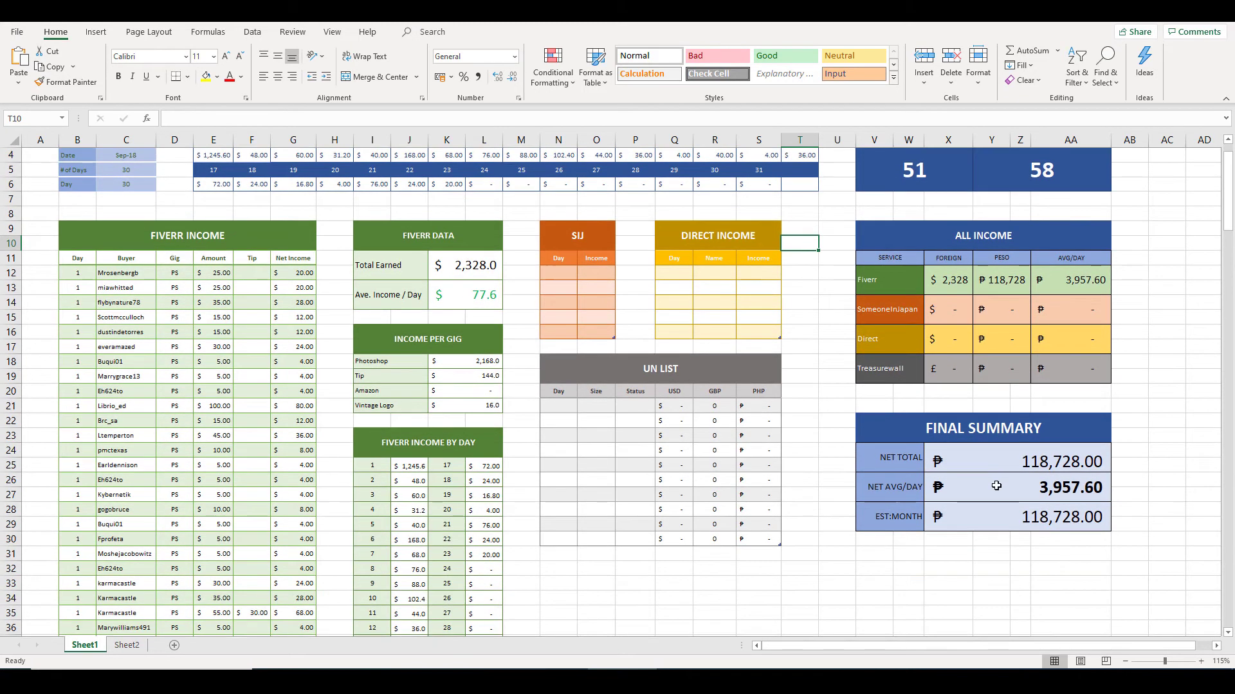
left_click(951, 474)
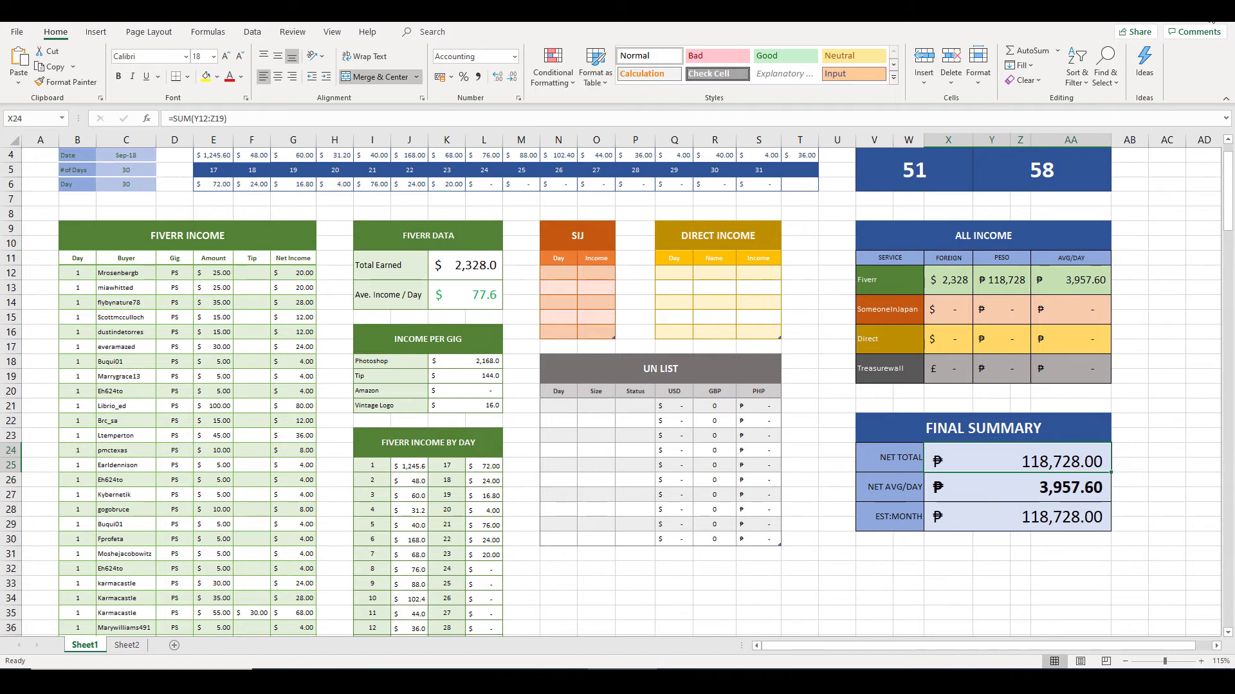
scroll(832, 435, "down", 3)
scroll(695, 446, "up", 4)
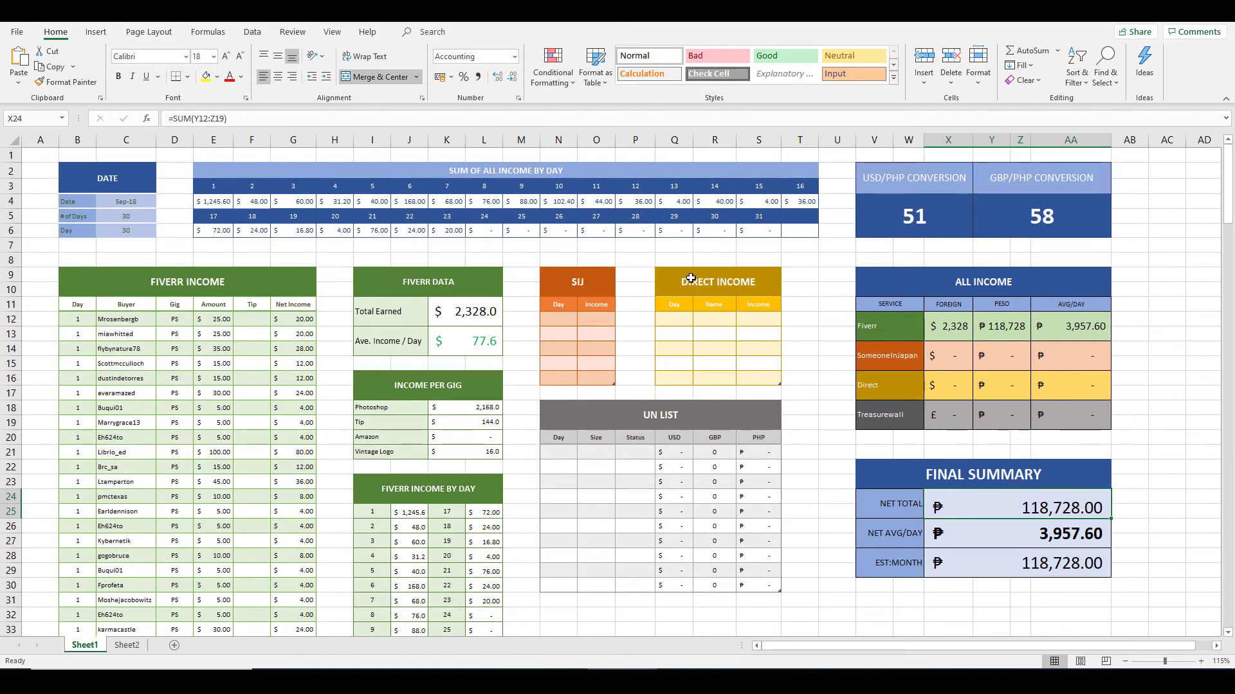
left_click_drag(208, 253, 793, 594)
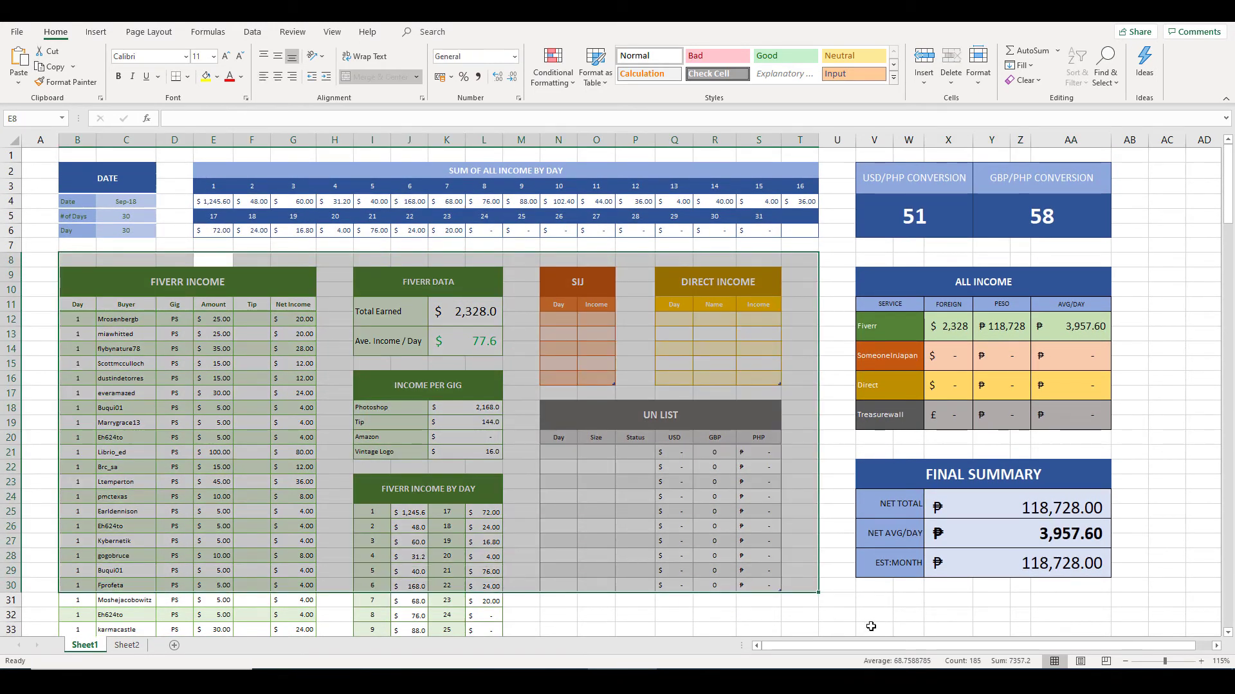
left_click(872, 628)
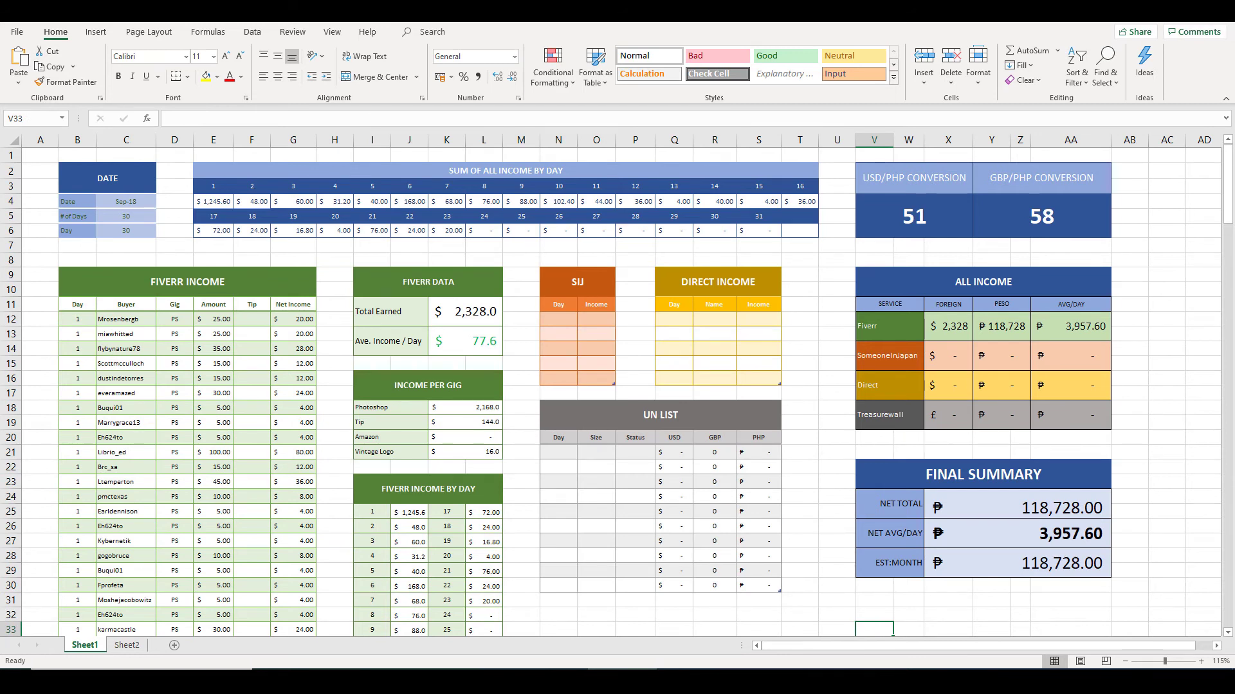
key("ctrl+w")
left_click(619, 362)
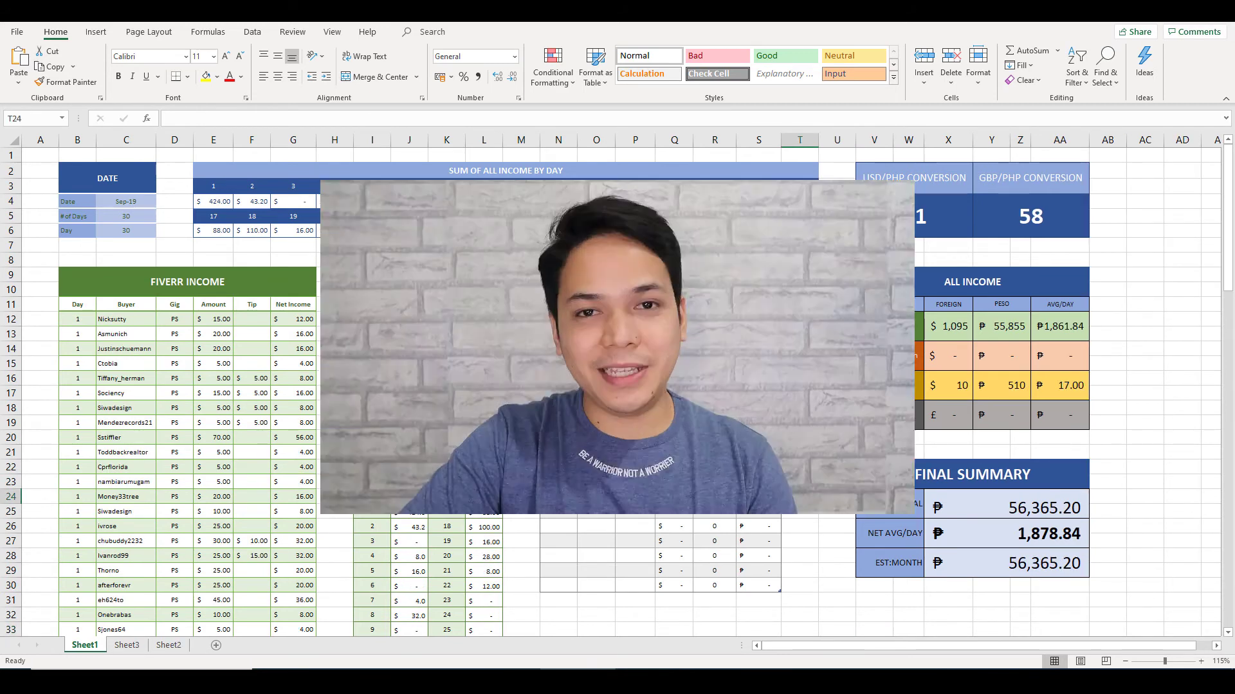